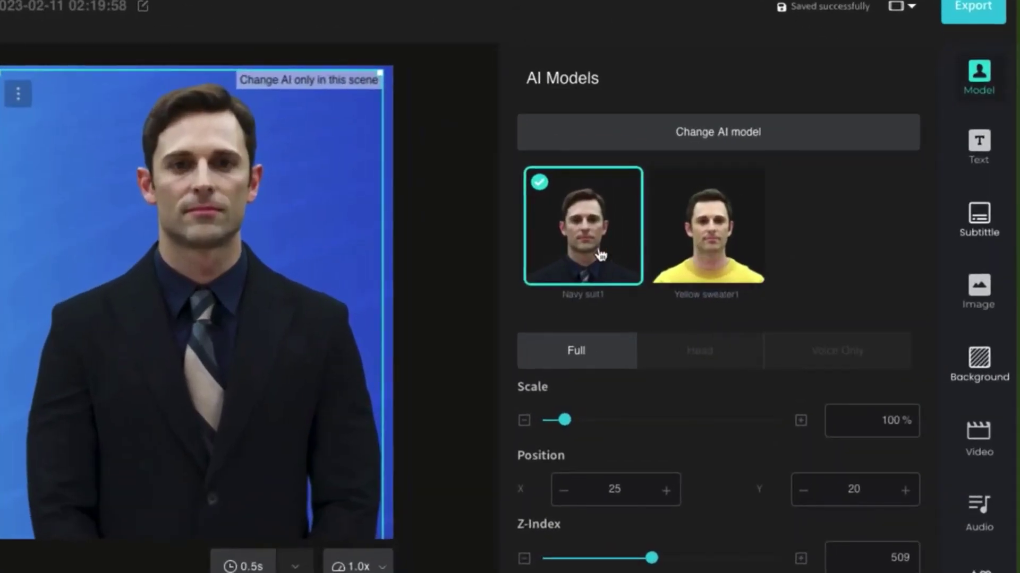
Step: Put the avatar in the Yellow sweater1 outfit and bring up the background options
{"action": "left_click", "coordinate": [707, 239]}
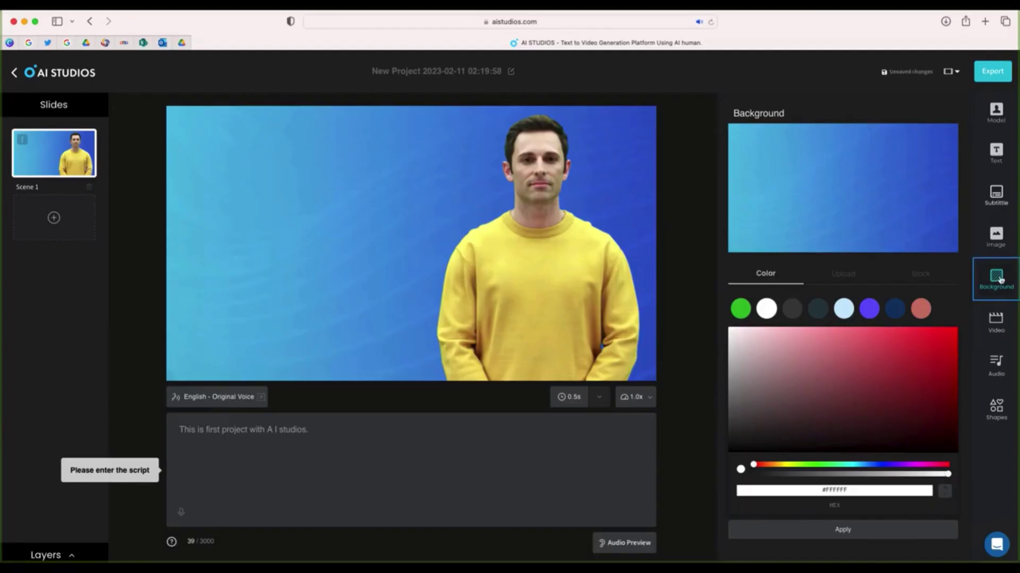
{"action": "left_click", "coordinate": [895, 309]}
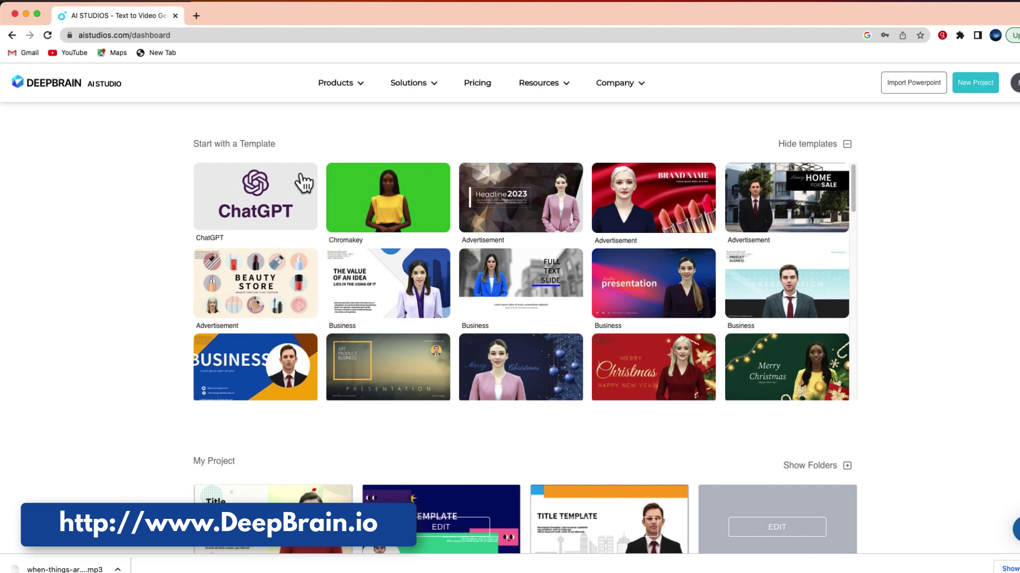
Step: Start a ChatGPT-written video and paste in the YouTube video tips topic
{"action": "left_click", "coordinate": [310, 230]}
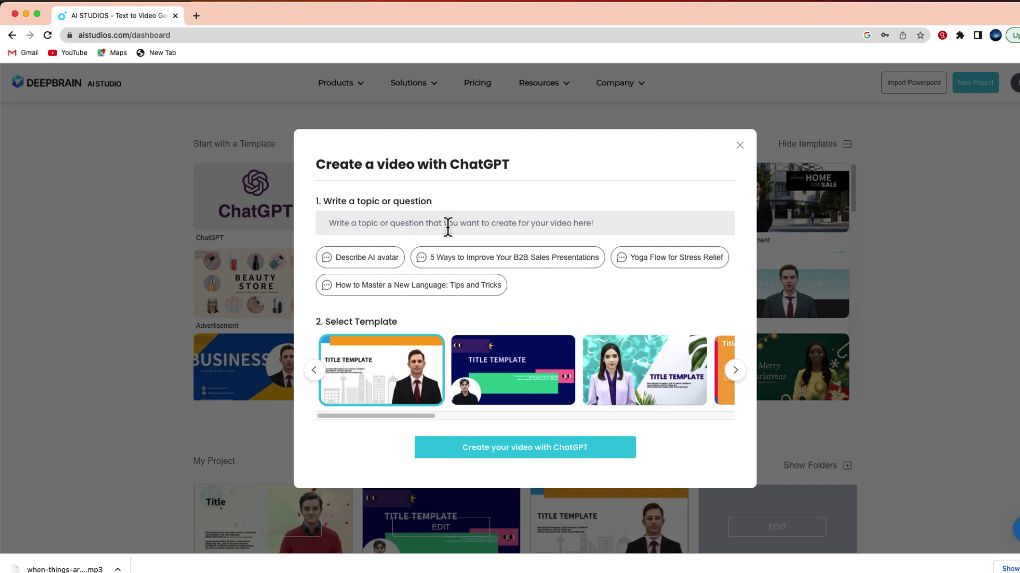
{"action": "type", "text": "Tips for creating videos on YouTube"}
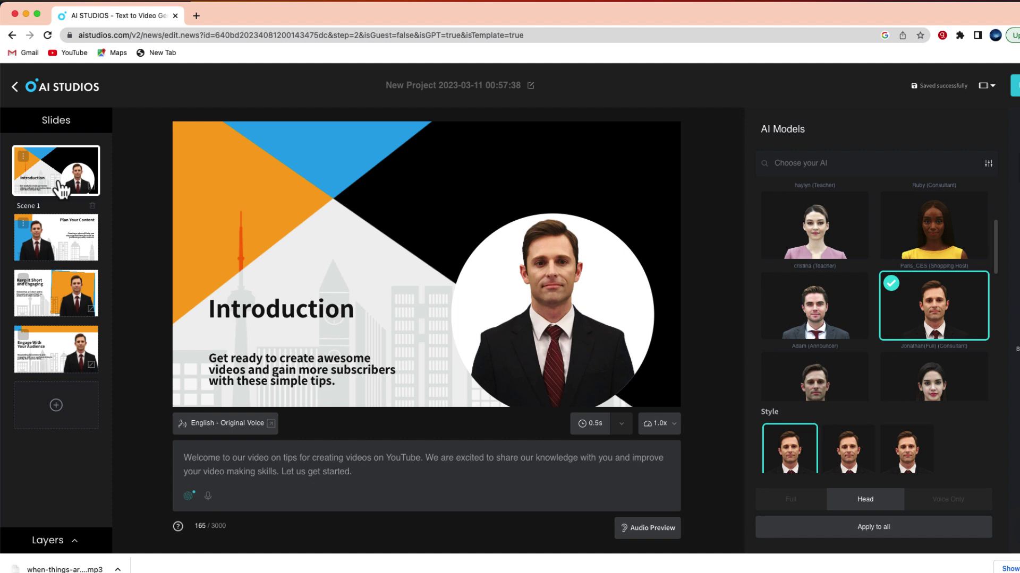
{"action": "left_click", "coordinate": [56, 237]}
{"action": "left_click", "coordinate": [60, 303]}
{"action": "left_click", "coordinate": [60, 351]}
{"action": "left_click", "coordinate": [60, 290]}
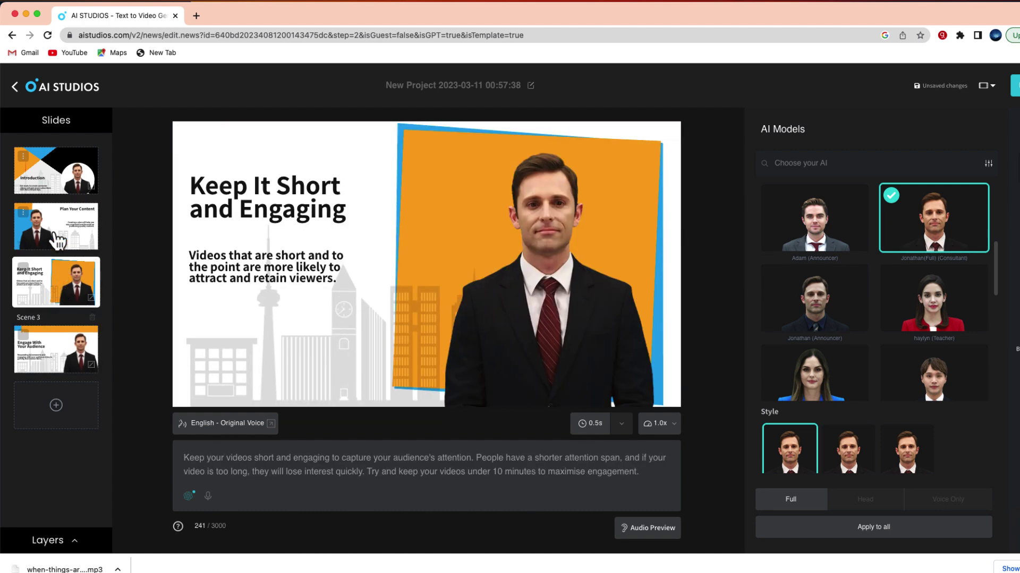
{"action": "left_click", "coordinate": [60, 236]}
{"action": "left_click", "coordinate": [61, 188]}
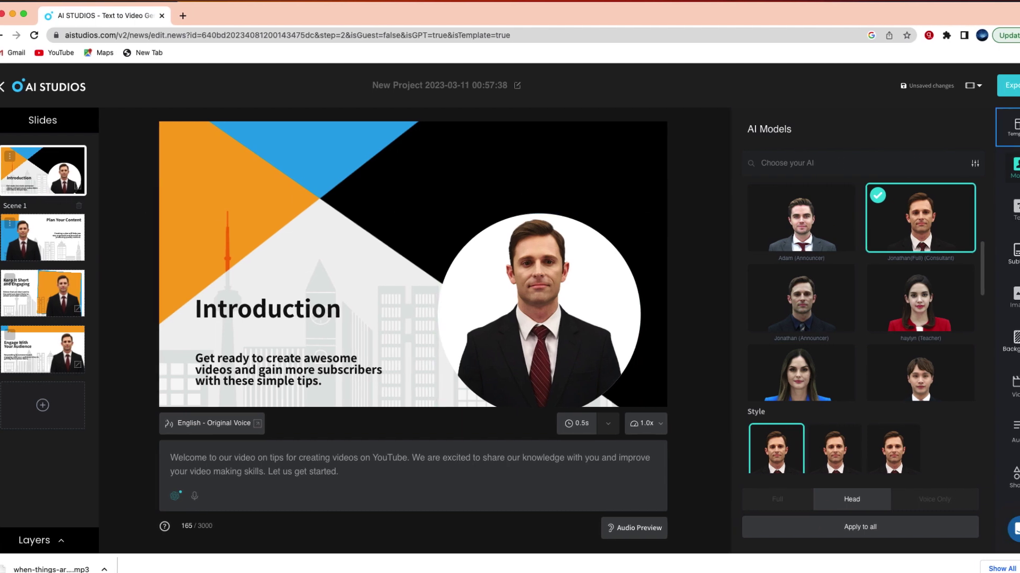
Step: Swap the Introduction presenter for Adam (Announcer) and raise the avatar within the circle
{"action": "left_click", "coordinate": [1011, 127]}
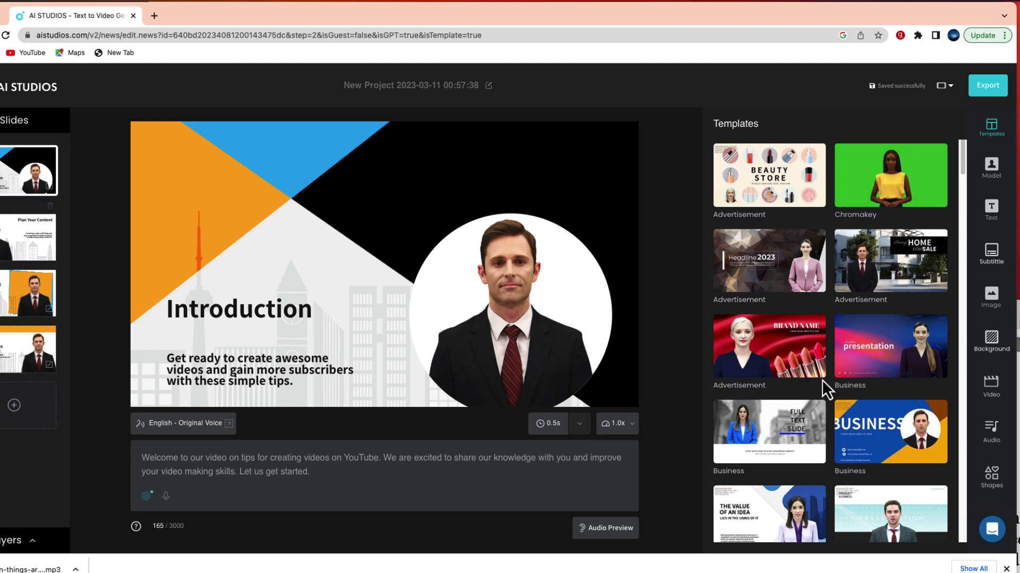
{"action": "left_click", "coordinate": [991, 169]}
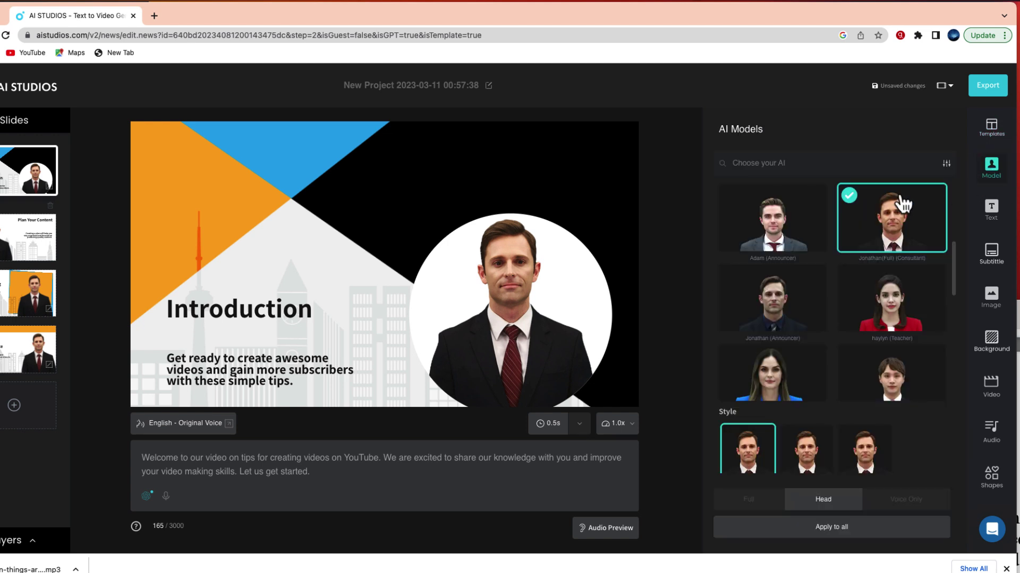
{"action": "left_click", "coordinate": [774, 239]}
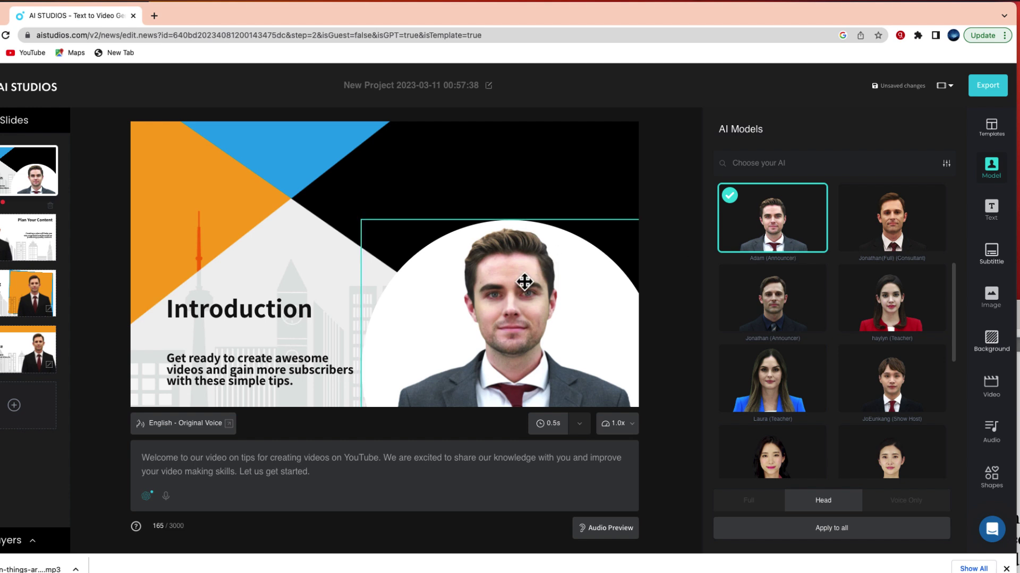
{"action": "left_click_drag", "start_coordinate": [524, 283], "coordinate": [526, 213]}
Step: Review the Plan Your Content, Keep It Short and Engage With Your Audience scenes
{"action": "left_click", "coordinate": [29, 239]}
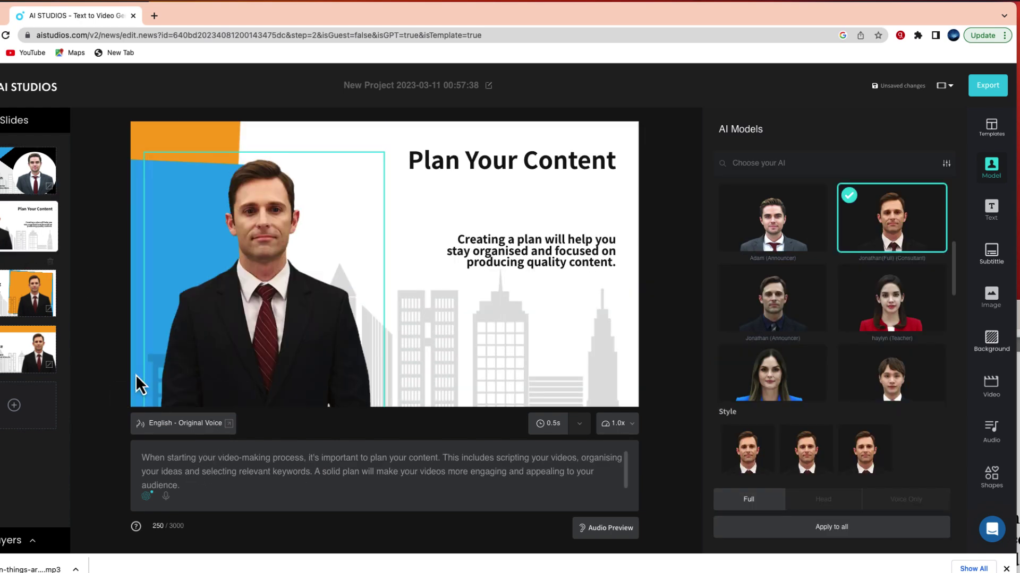
{"action": "left_click", "coordinate": [33, 293]}
{"action": "left_click", "coordinate": [36, 342]}
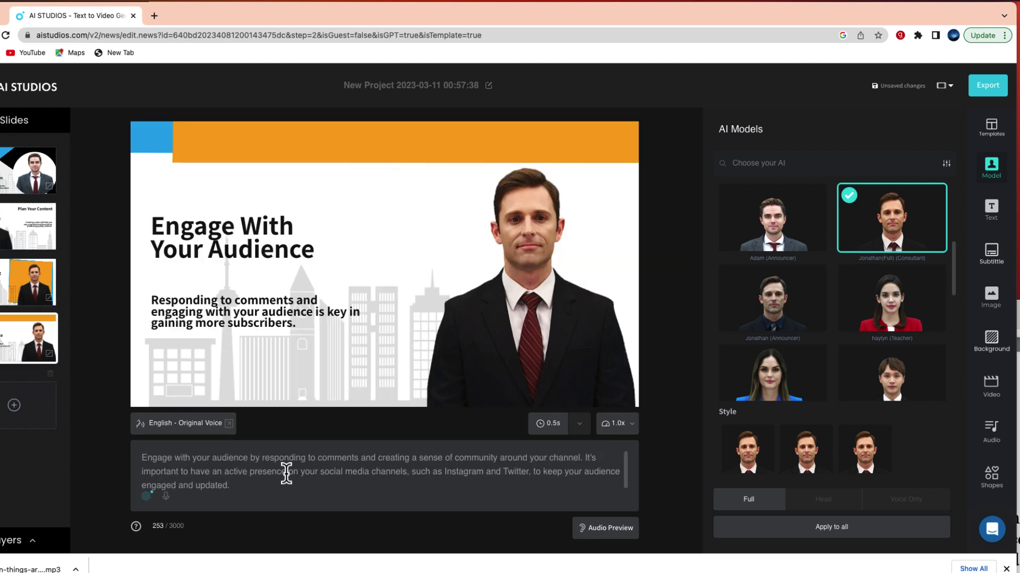
Step: Give the Introduction scene the Soft D Male voice after sampling Soft J Male
{"action": "left_click", "coordinate": [23, 196]}
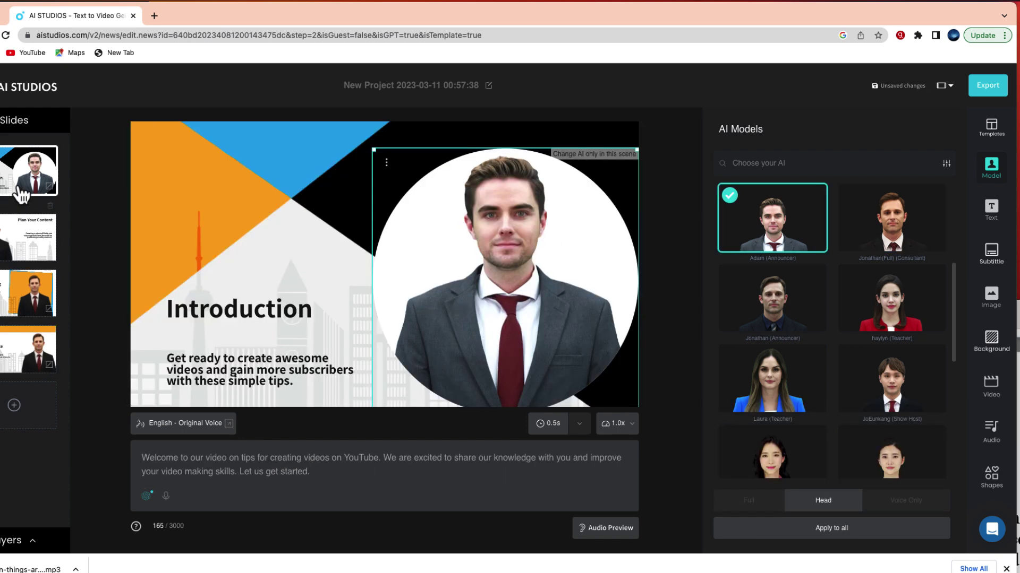
{"action": "left_click", "coordinate": [229, 423]}
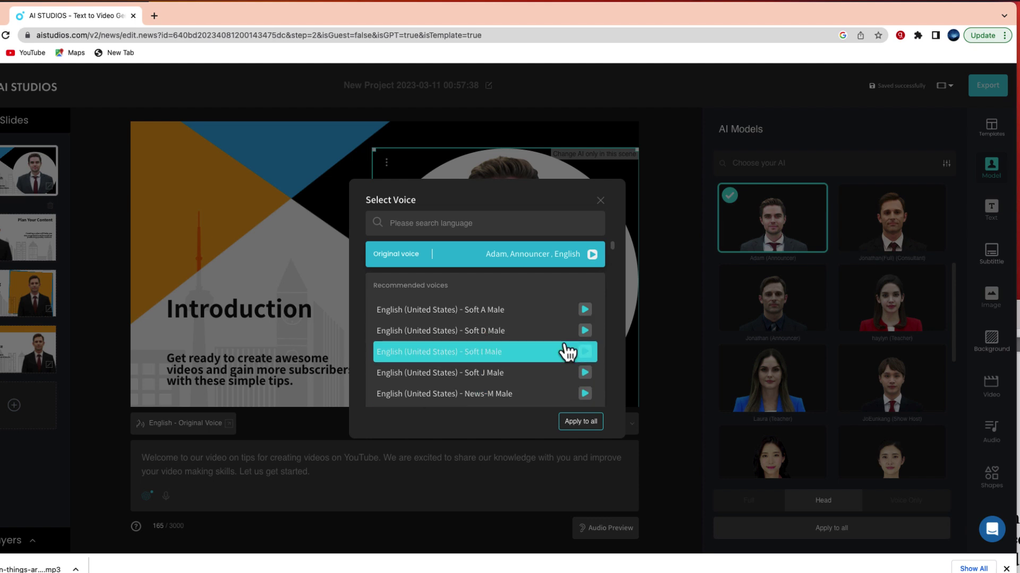
{"action": "left_click", "coordinate": [587, 373]}
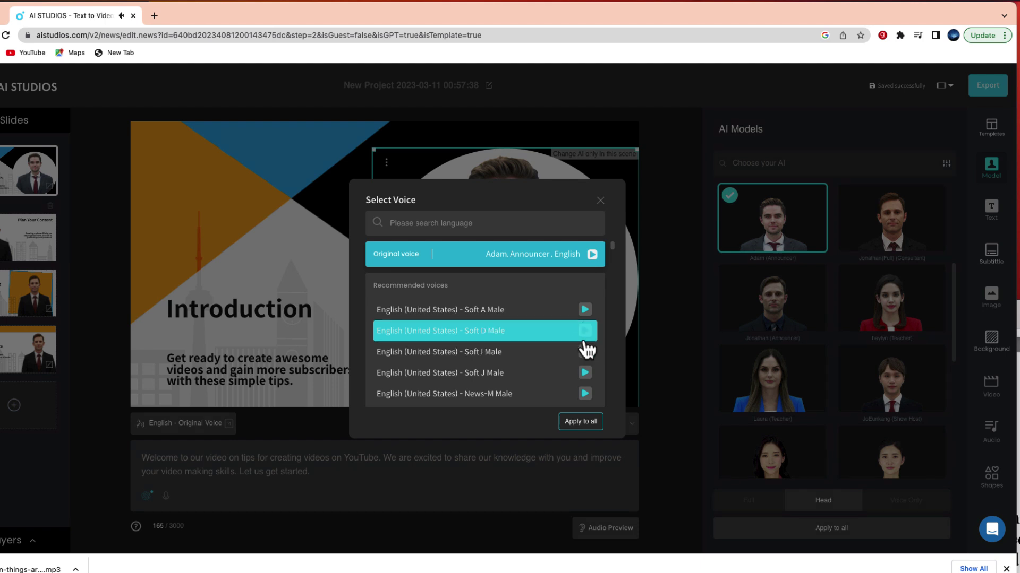
{"action": "left_click", "coordinate": [518, 375]}
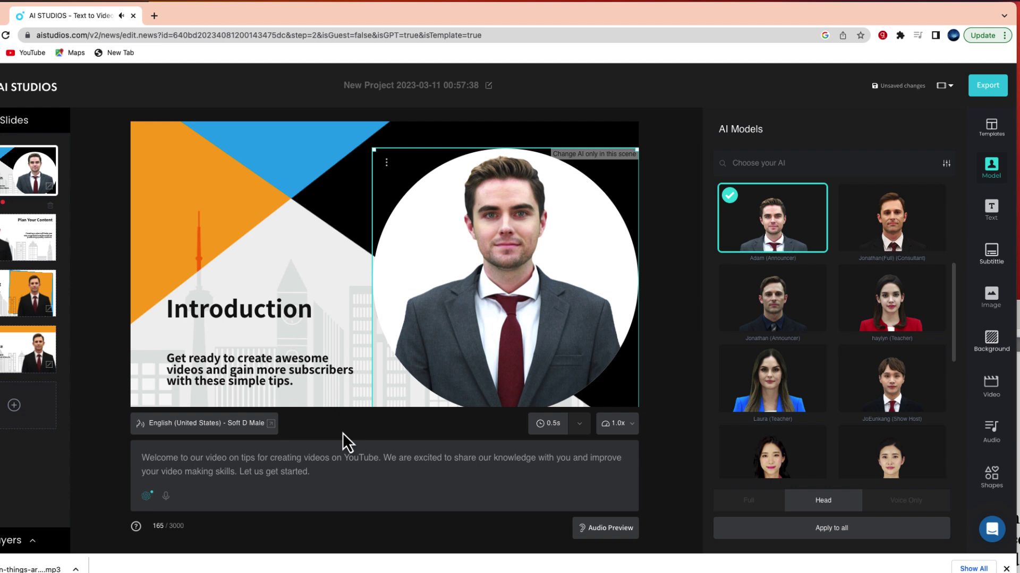
Step: Present Keep It Short and Engaging with the blue-blazer woman and the Soft F Female voice
{"action": "left_click", "coordinate": [34, 239]}
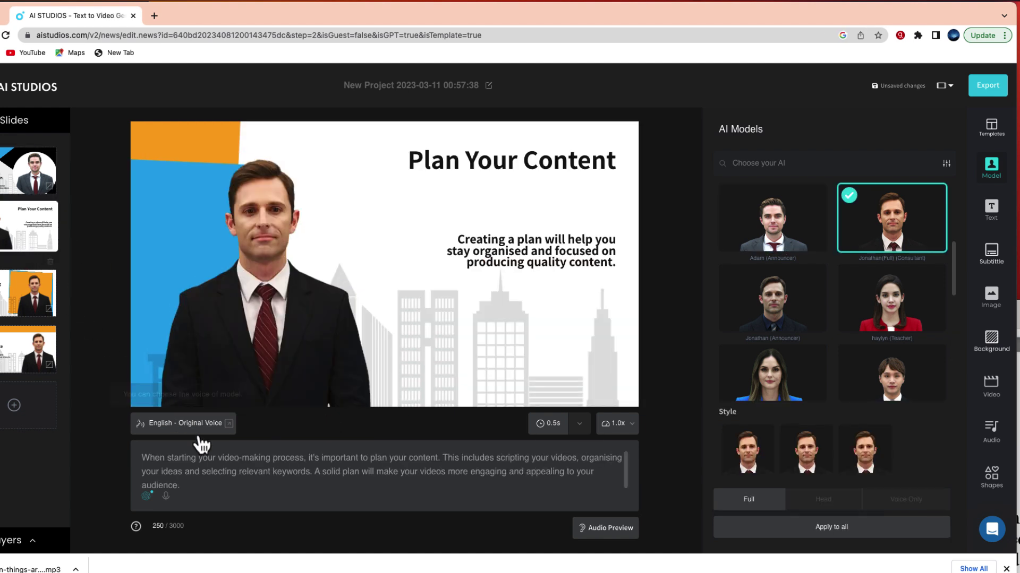
{"action": "left_click", "coordinate": [20, 306]}
{"action": "left_click", "coordinate": [770, 384]}
{"action": "left_click", "coordinate": [228, 427]}
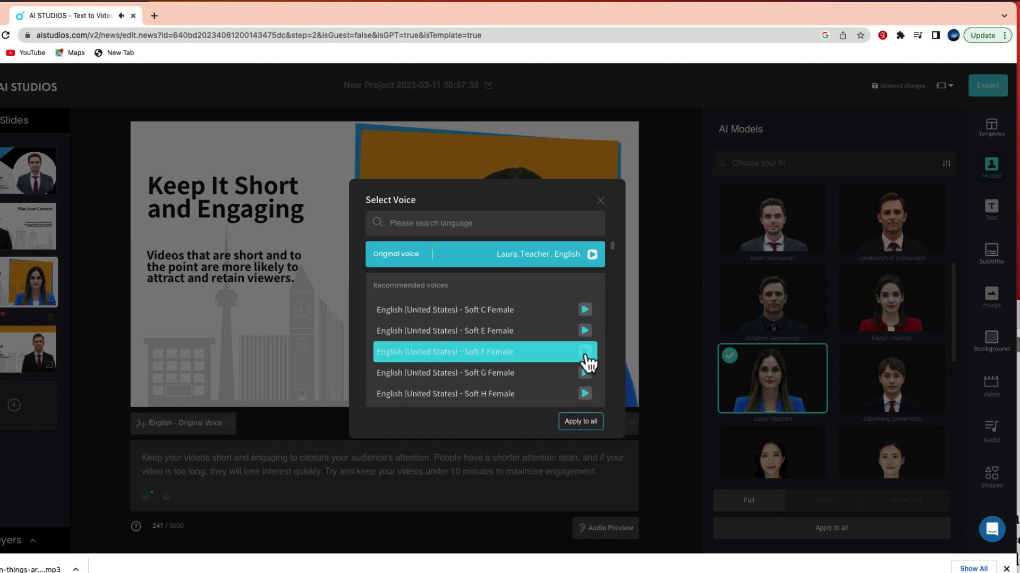
{"action": "left_click", "coordinate": [487, 365]}
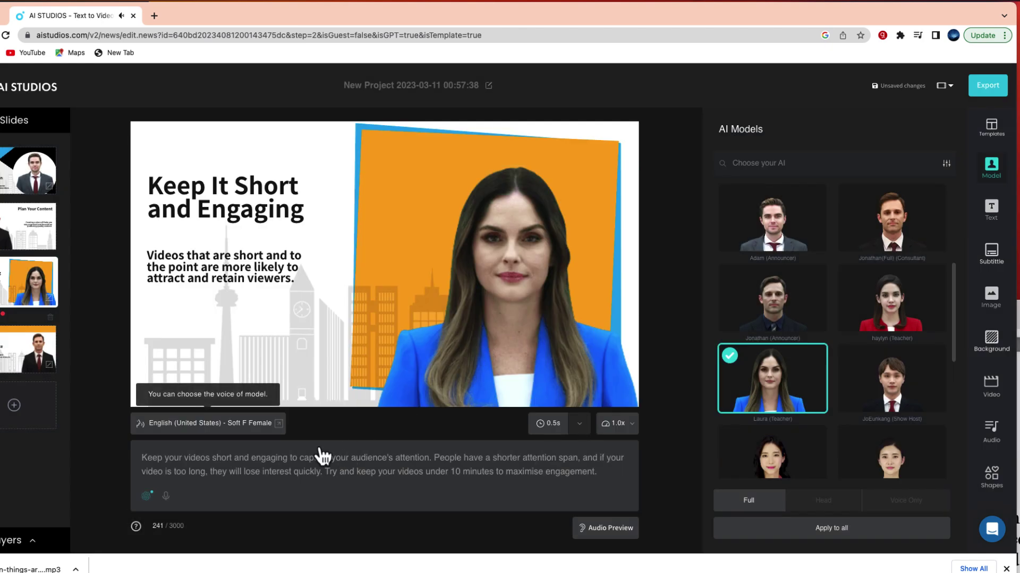
Step: Swap in the younger male presenter for the Engage With Your Audience scene
{"action": "left_click", "coordinate": [26, 363]}
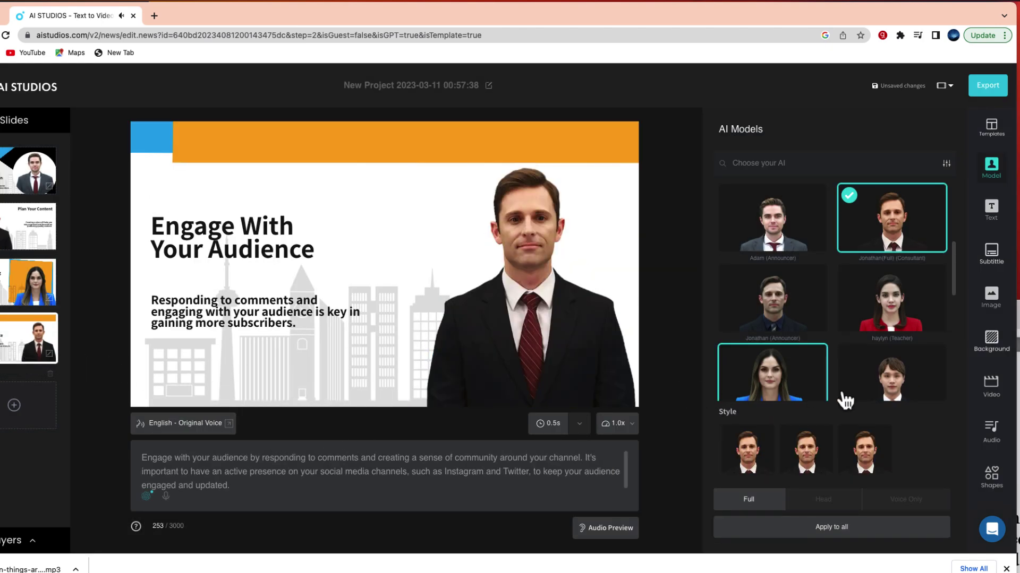
{"action": "left_click", "coordinate": [892, 379]}
{"action": "left_click", "coordinate": [49, 167]}
Step: Duplicate the Introduction scene and move the copy to the end of the scene list
{"action": "left_click", "coordinate": [71, 368]}
{"action": "left_click", "coordinate": [48, 189]}
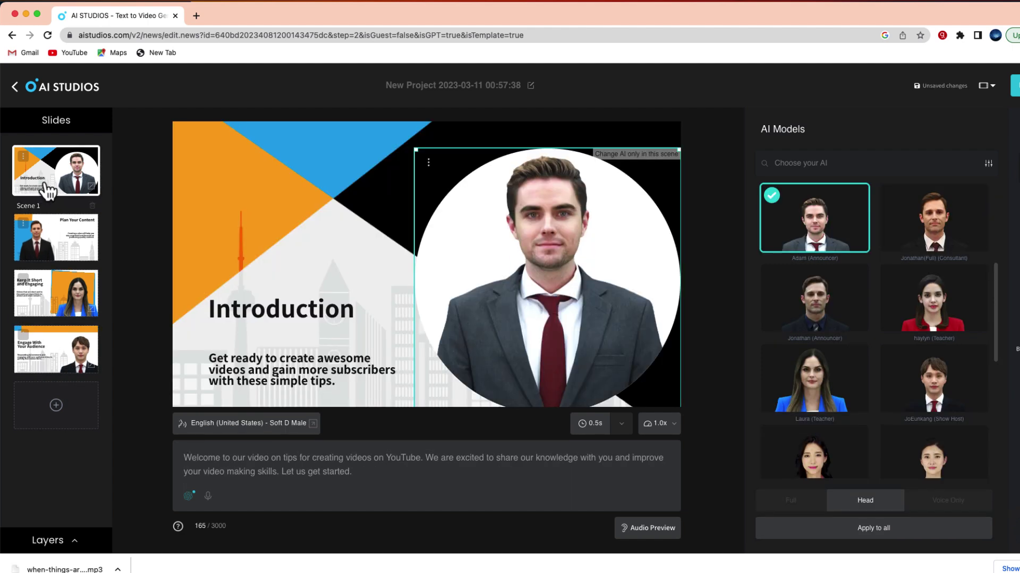
{"action": "left_click", "coordinate": [27, 159]}
{"action": "left_click", "coordinate": [45, 176]}
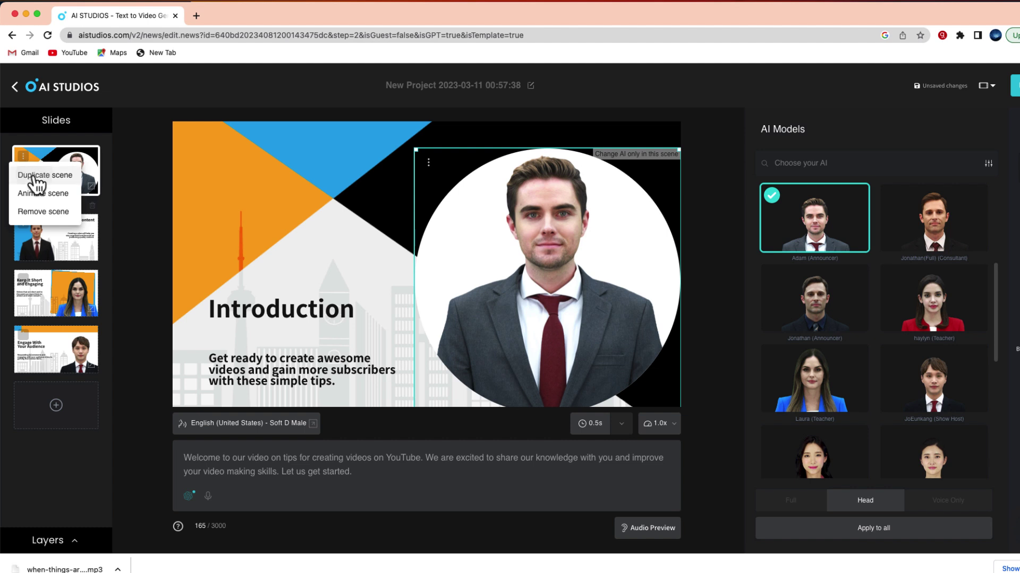
{"action": "left_click_drag", "start_coordinate": [35, 183], "coordinate": [49, 463]}
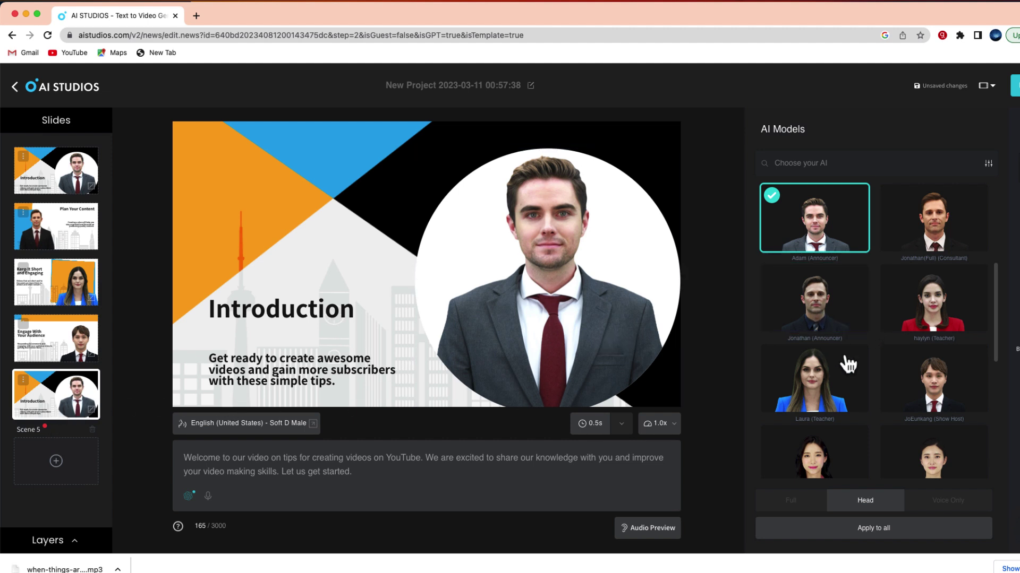
{"action": "scroll", "coordinate": [900, 398], "scroll_direction": "up", "scroll_amount": 5}
{"action": "scroll", "coordinate": [900, 399], "scroll_direction": "down", "scroll_amount": 8}
{"action": "scroll", "coordinate": [900, 399], "scroll_direction": "down", "scroll_amount": 4}
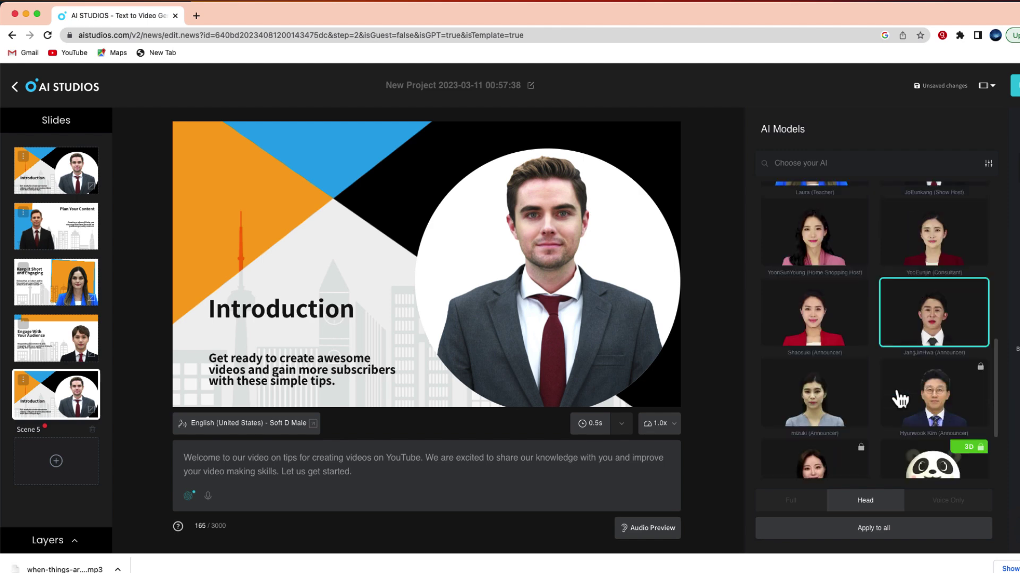
{"action": "scroll", "coordinate": [845, 403], "scroll_direction": "up", "scroll_amount": 3}
{"action": "scroll", "coordinate": [877, 359], "scroll_direction": "up", "scroll_amount": 5}
Step: Make Daniel (Announcer) the new scene's presenter with the Soft I Male voice
{"action": "left_click", "coordinate": [931, 231]}
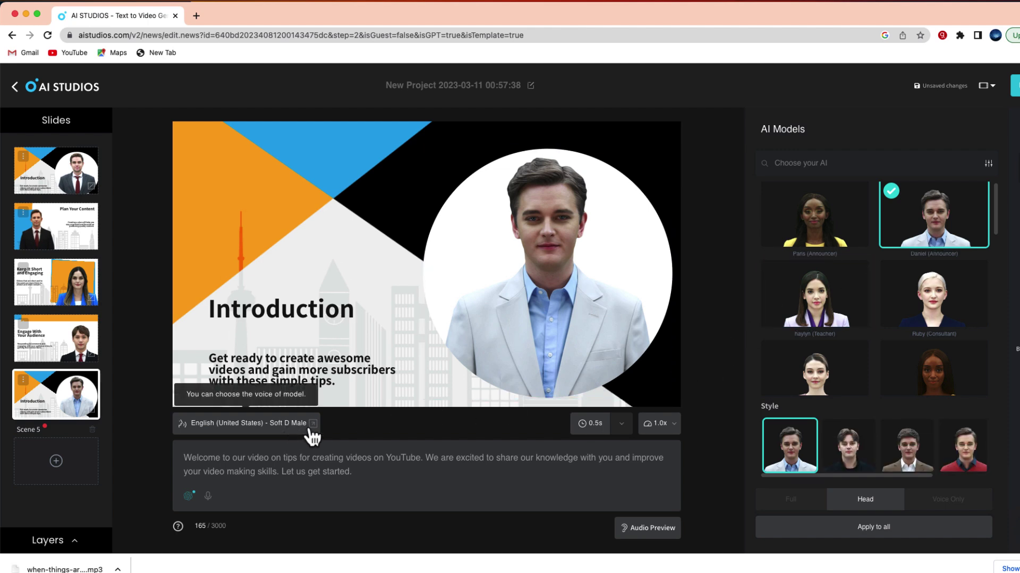
{"action": "left_click", "coordinate": [279, 423]}
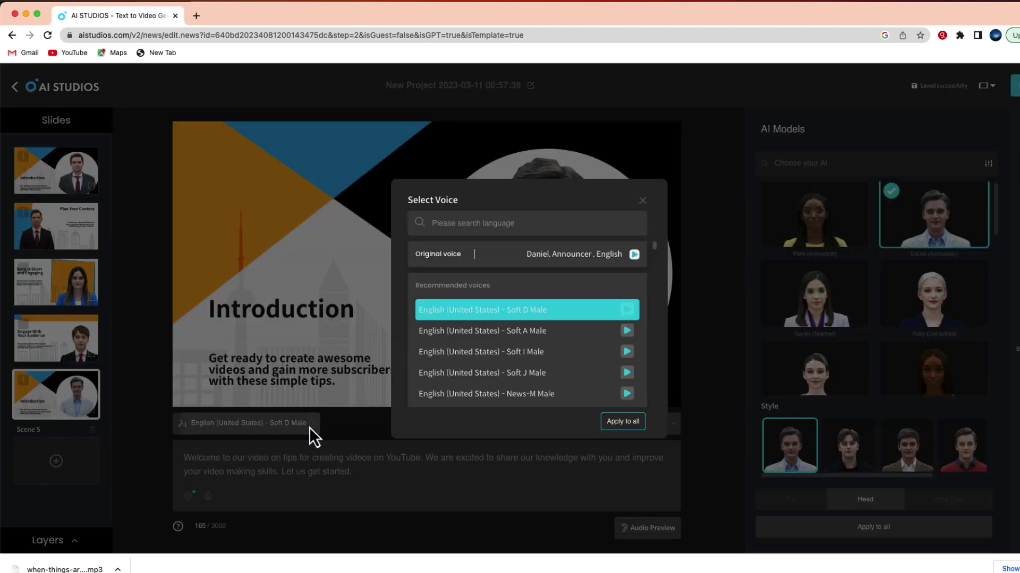
{"action": "left_click", "coordinate": [487, 395]}
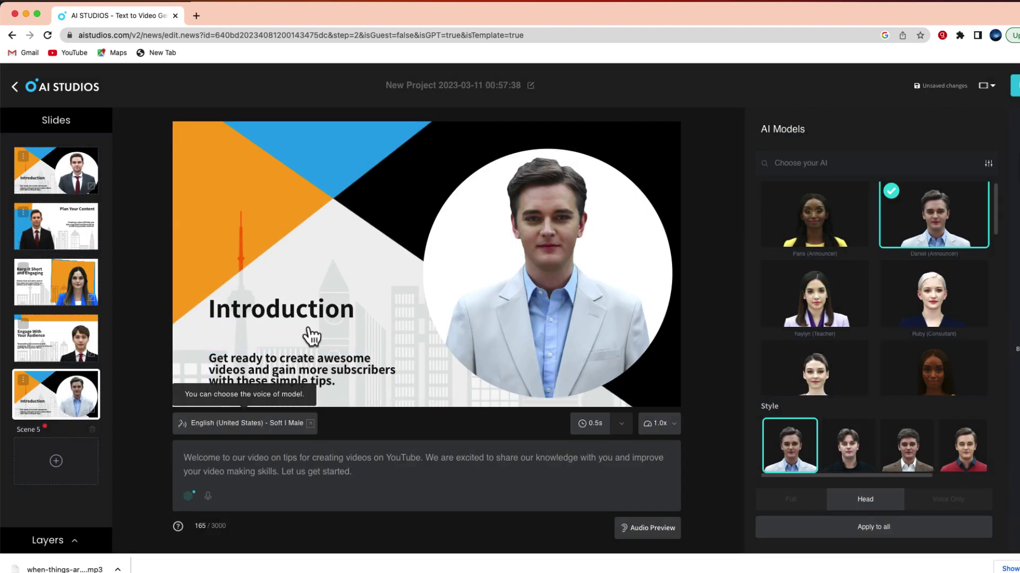
{"action": "left_click", "coordinate": [282, 315]}
Step: Change the heading to 'Good Luck', rewrite the subtitle as 'Have fun creating!', and move it up
{"action": "double_click", "coordinate": [282, 310]}
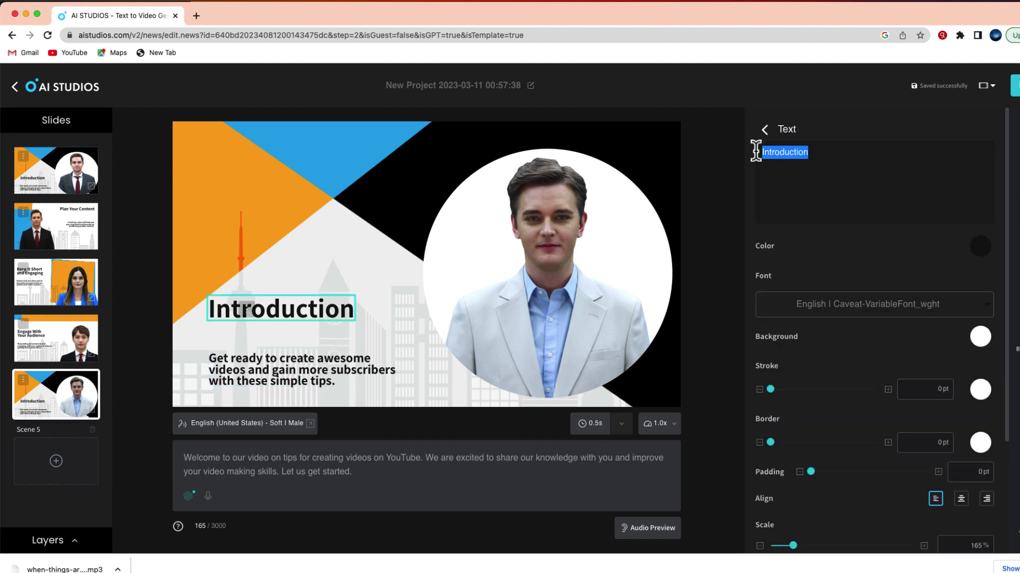
{"action": "type", "text": "Good Luck"}
{"action": "left_click", "coordinate": [287, 364]}
{"action": "left_click_drag", "start_coordinate": [860, 182], "coordinate": [763, 153]}
{"action": "type", "text": "Have fun creating!"}
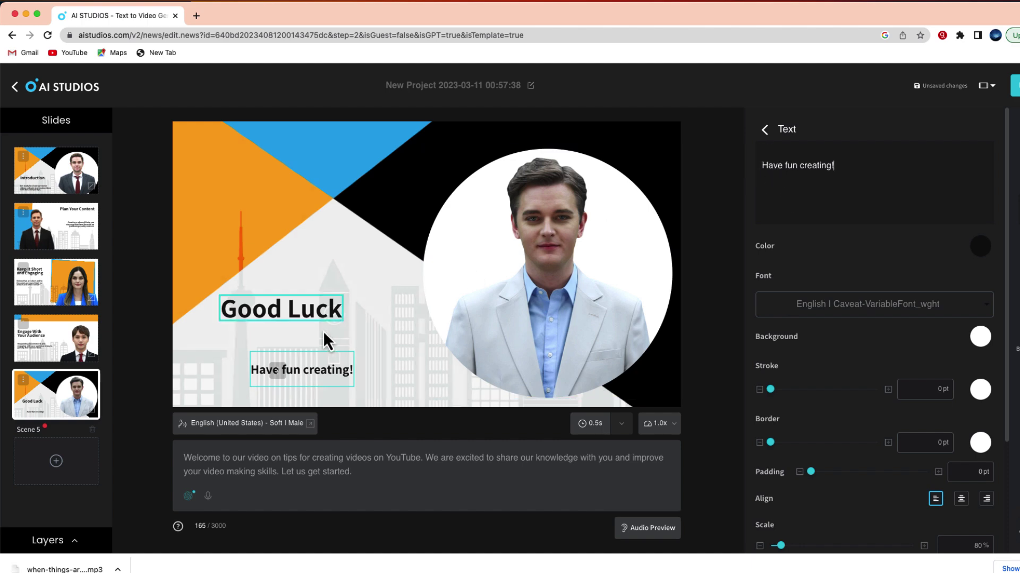
{"action": "left_click_drag", "start_coordinate": [309, 379], "coordinate": [289, 354]}
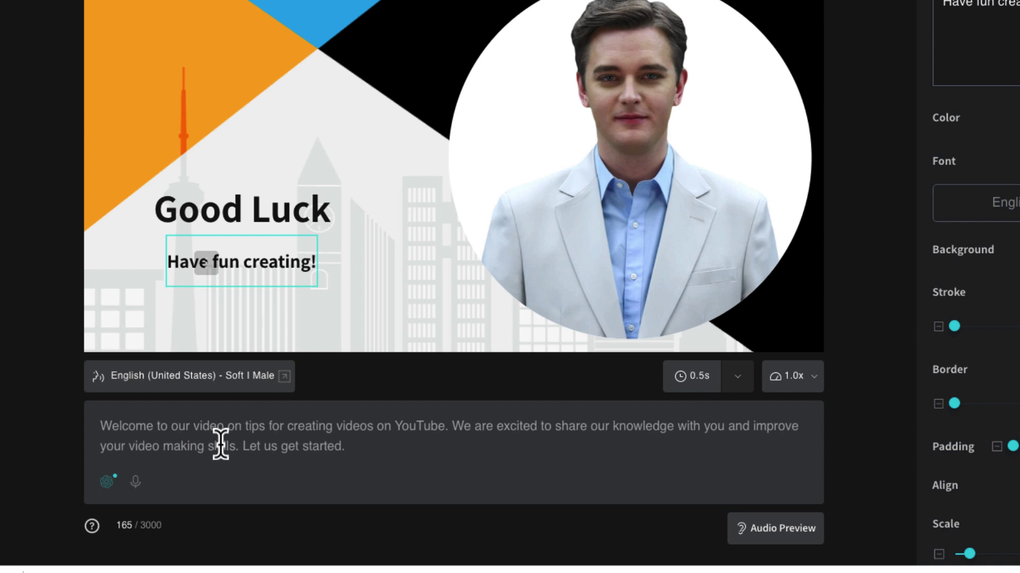
Step: Generate a conclusion from a pasted ChatGPT prompt and insert it as the scene's script
{"action": "left_click", "coordinate": [110, 487]}
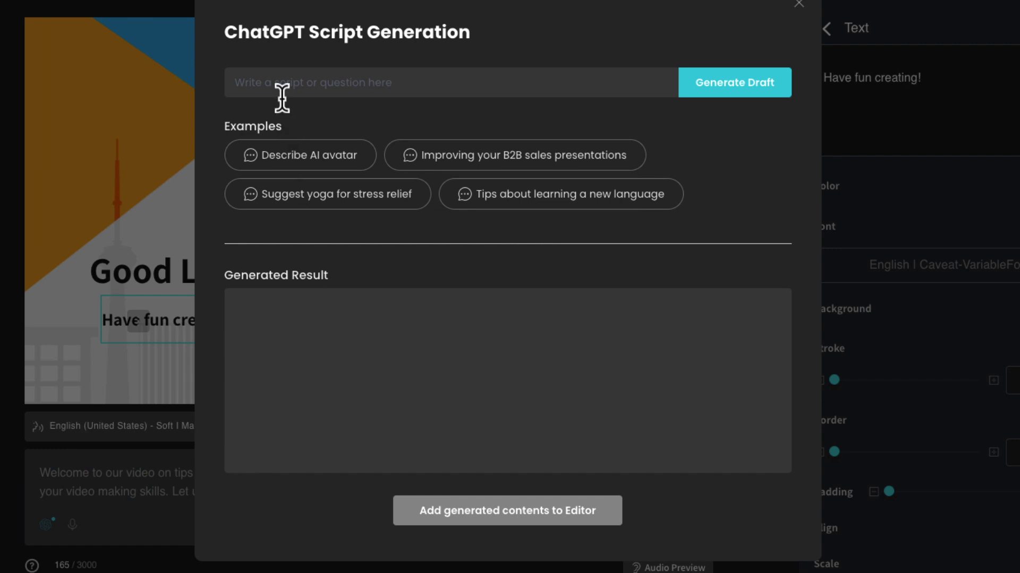
{"action": "left_click", "coordinate": [278, 83]}
{"action": "type", "text": "Write a conclusion for a YouTube Video sharing 3 tips for creating better videos"}
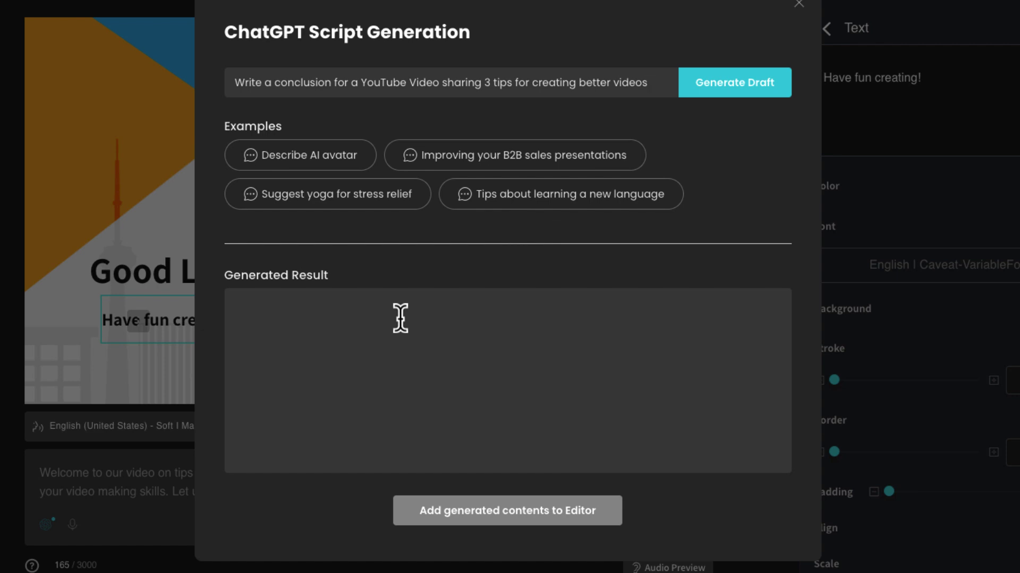
{"action": "left_click", "coordinate": [735, 82]}
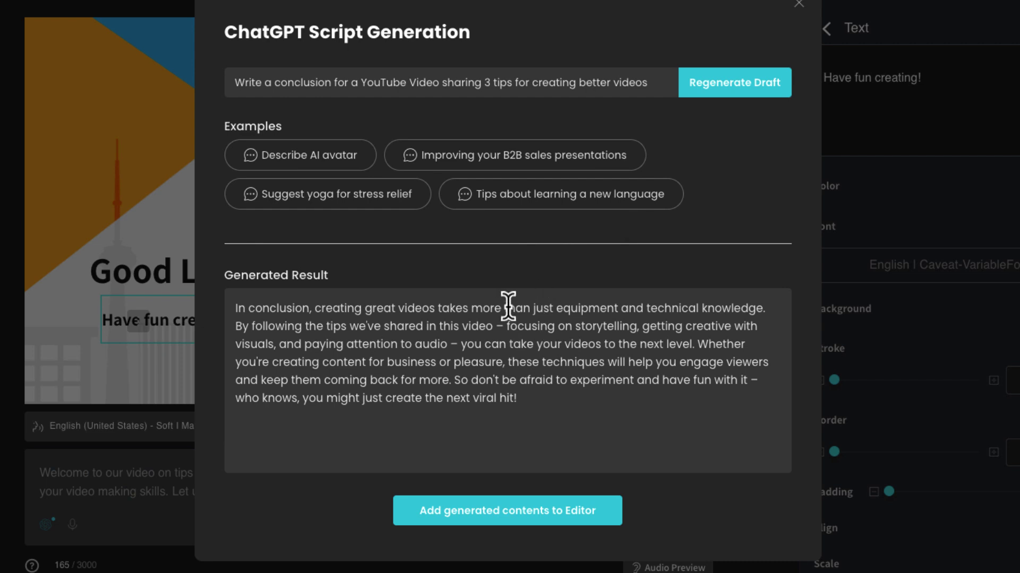
{"action": "left_click", "coordinate": [587, 526]}
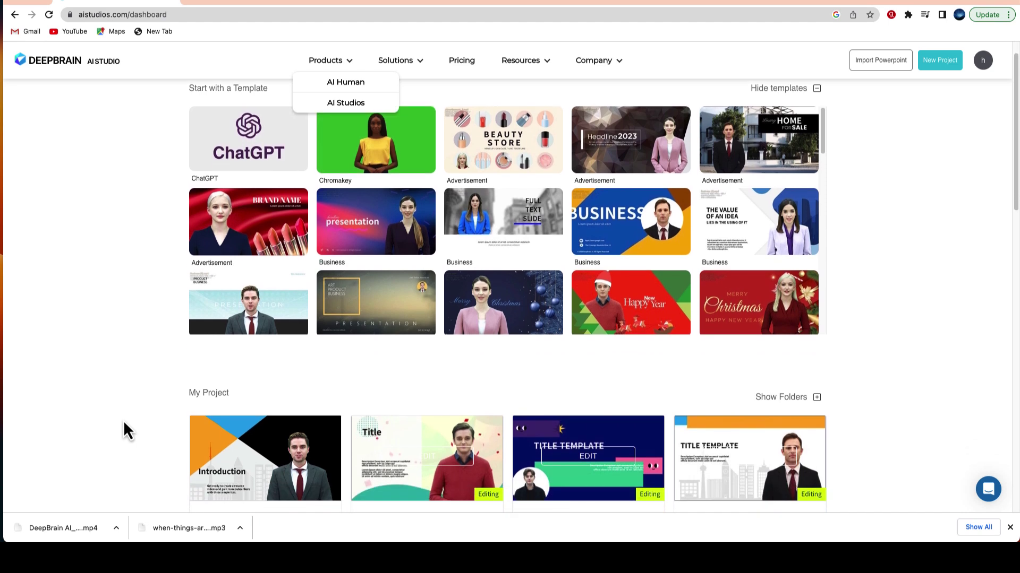
Step: Play the exported video, jump through each scene to Good Luck, and pause at 1:10
{"action": "mouse_move", "coordinate": [265, 460]}
{"action": "left_click", "coordinate": [269, 471]}
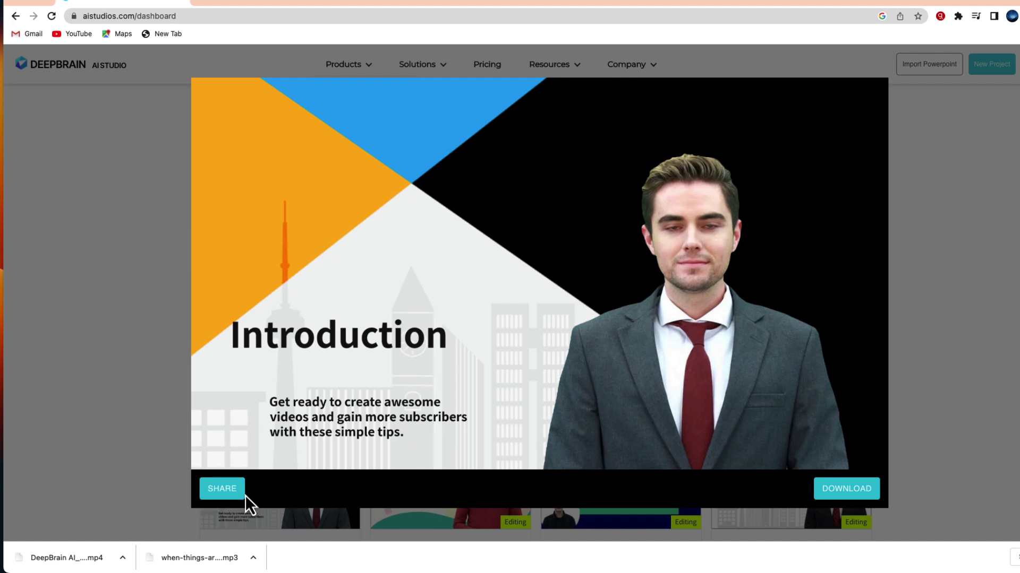
{"action": "left_click", "coordinate": [307, 459]}
{"action": "mouse_move", "coordinate": [361, 458]}
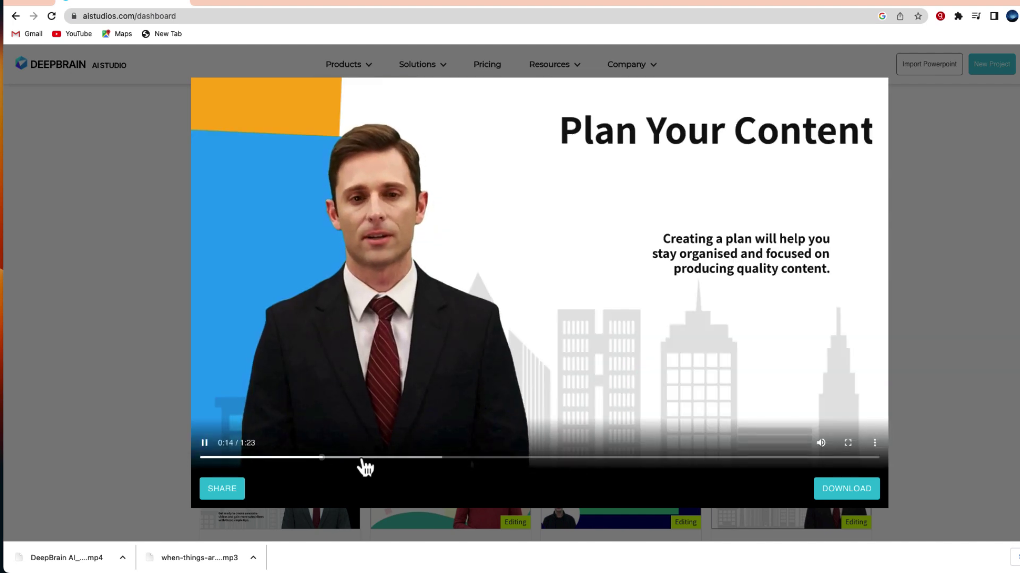
{"action": "left_click", "coordinate": [430, 458]}
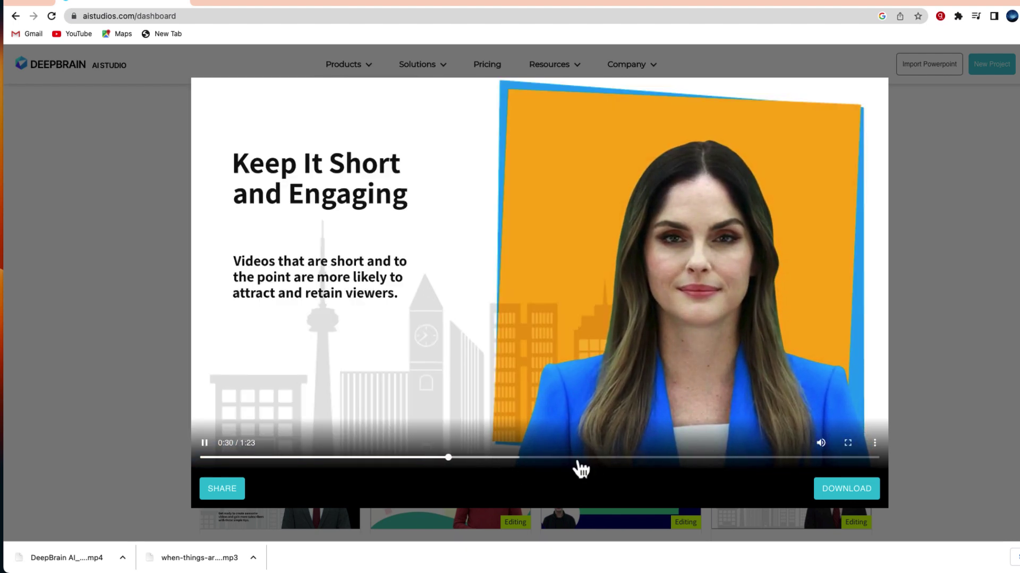
{"action": "left_click", "coordinate": [580, 459]}
{"action": "left_click", "coordinate": [720, 459]}
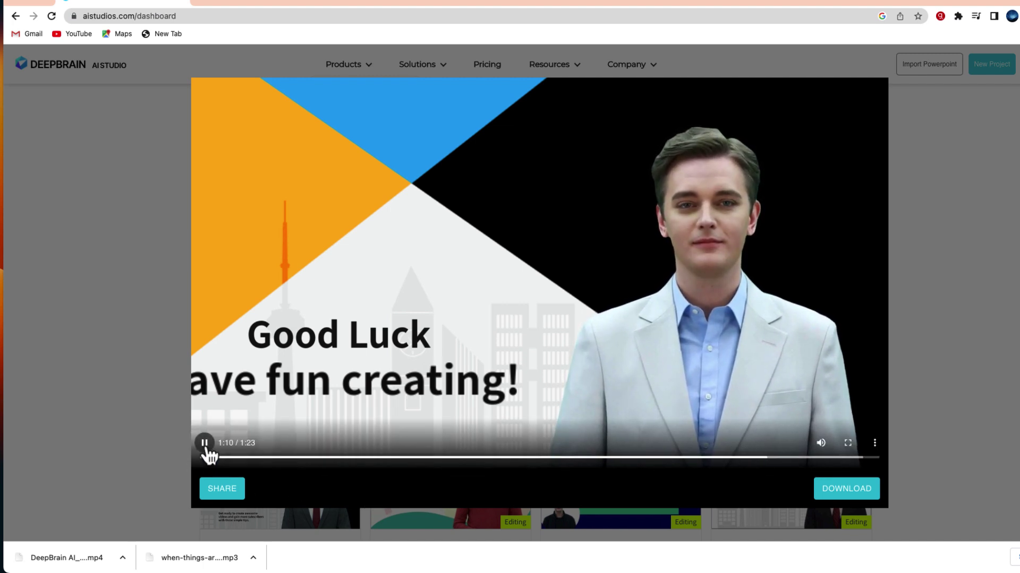
{"action": "left_click", "coordinate": [204, 443]}
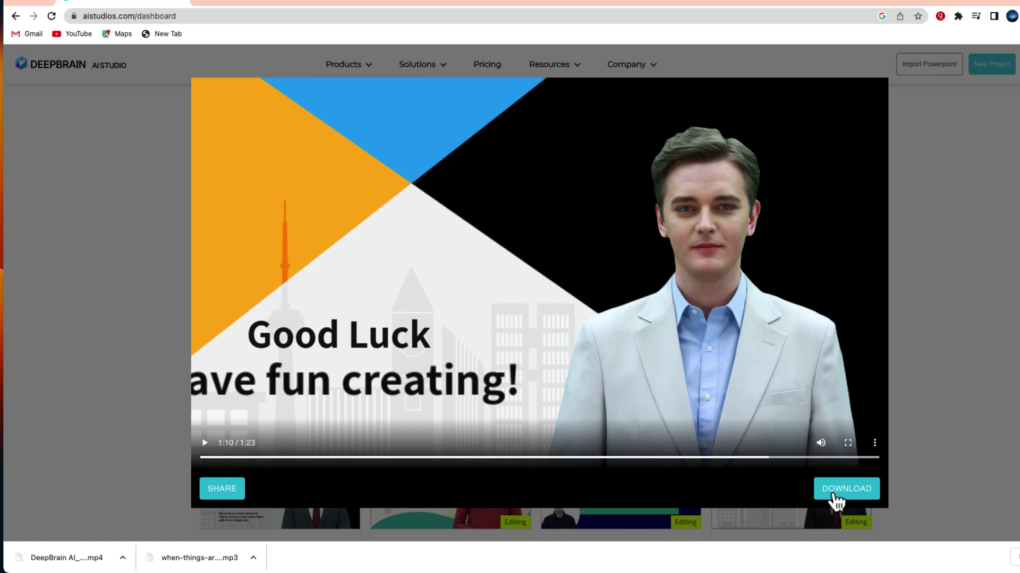